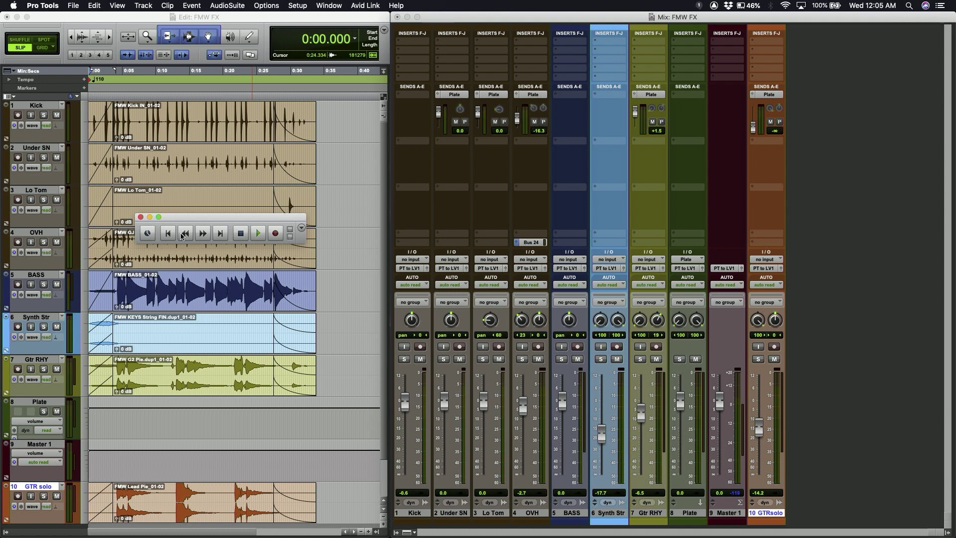
Play the session, raise the GTR solo track's Plate send to +0.3 dB, and return playback to the start after listening.
left_click(257, 233)
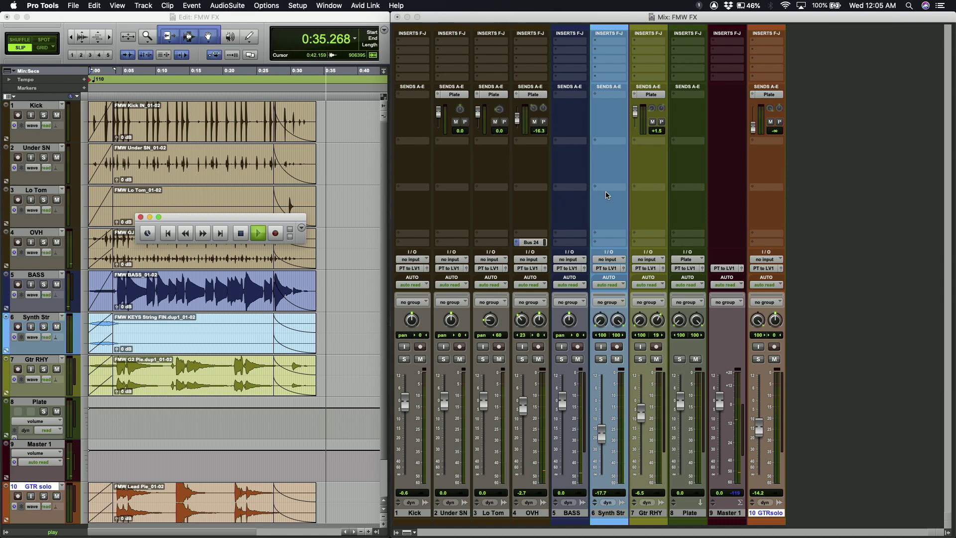
left_click_drag(753, 128, 752, 115)
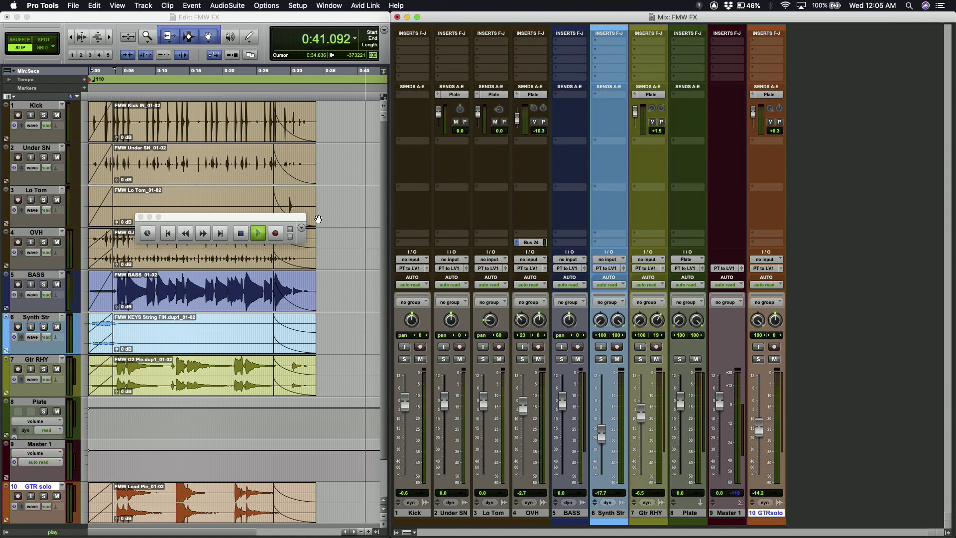
left_click(240, 234)
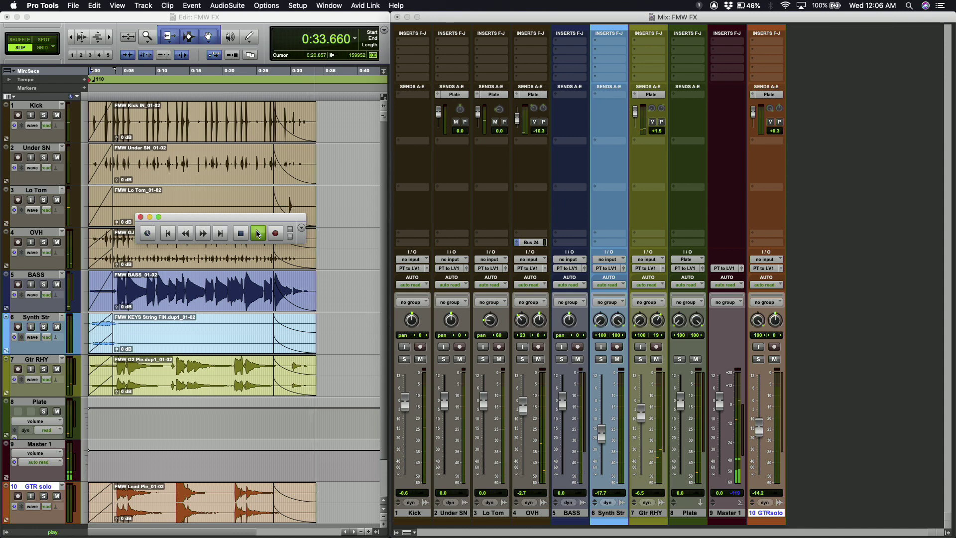
left_click(257, 234)
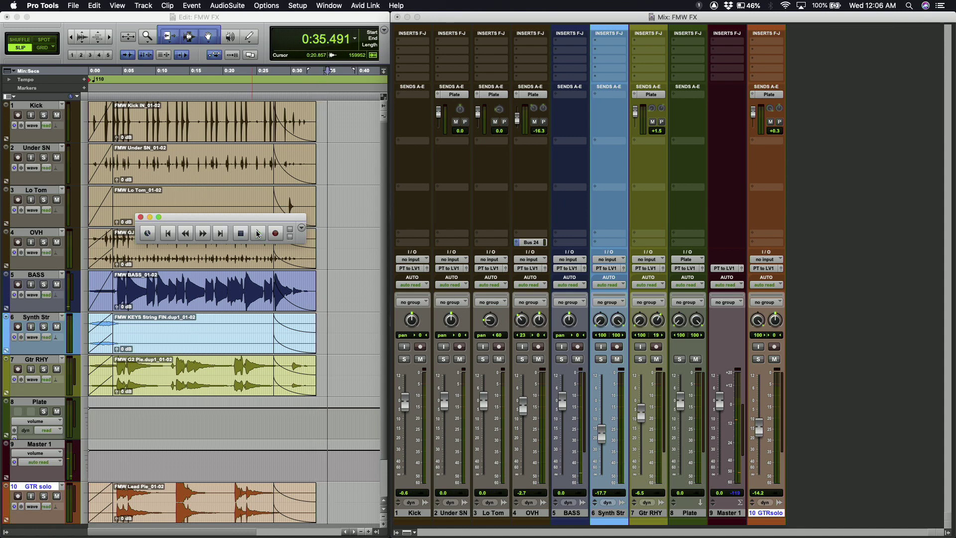
left_click(172, 234)
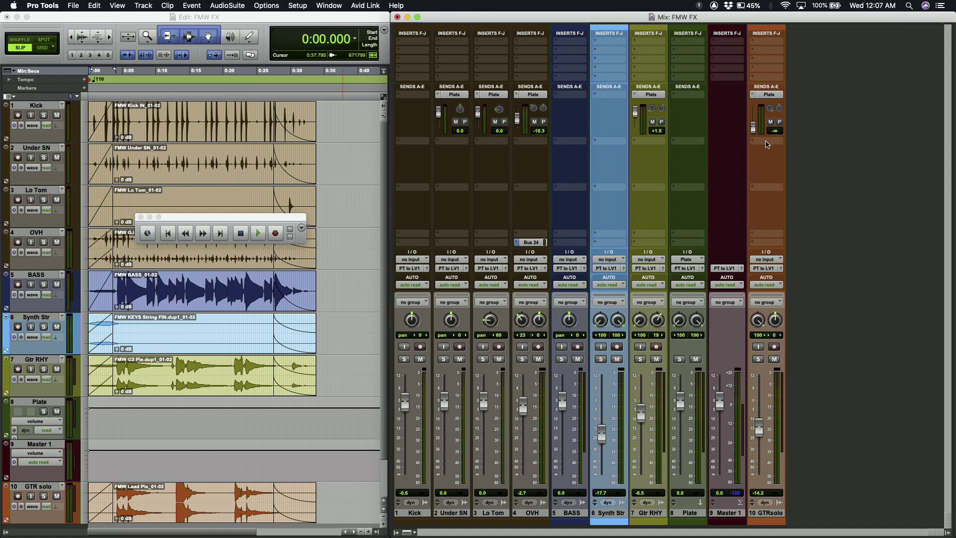
Add a second send on the GTR solo track, routed to a new mono track named GTR DLY 1.
left_click(767, 145)
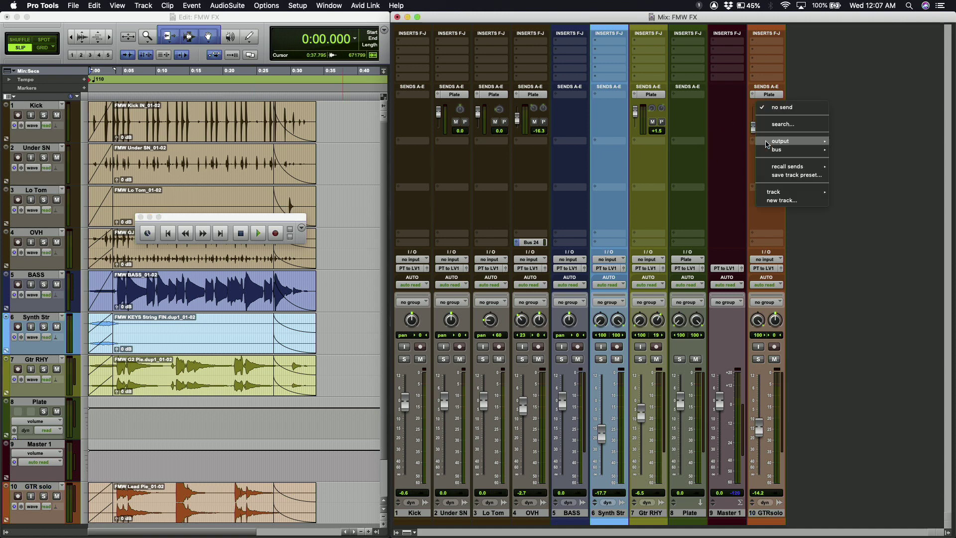
left_click(783, 200)
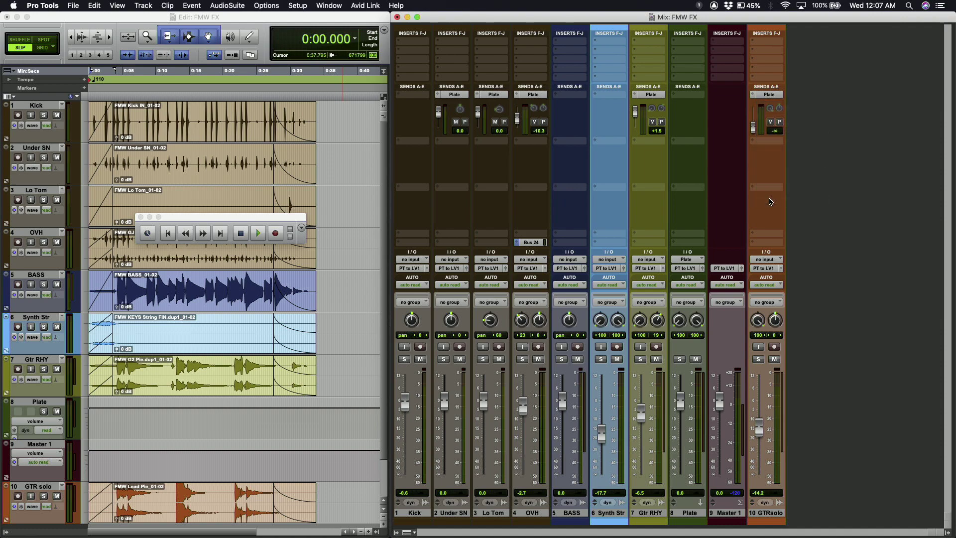
left_click_drag(671, 251, 673, 179)
left_click(672, 176, "alt")
left_click(660, 76)
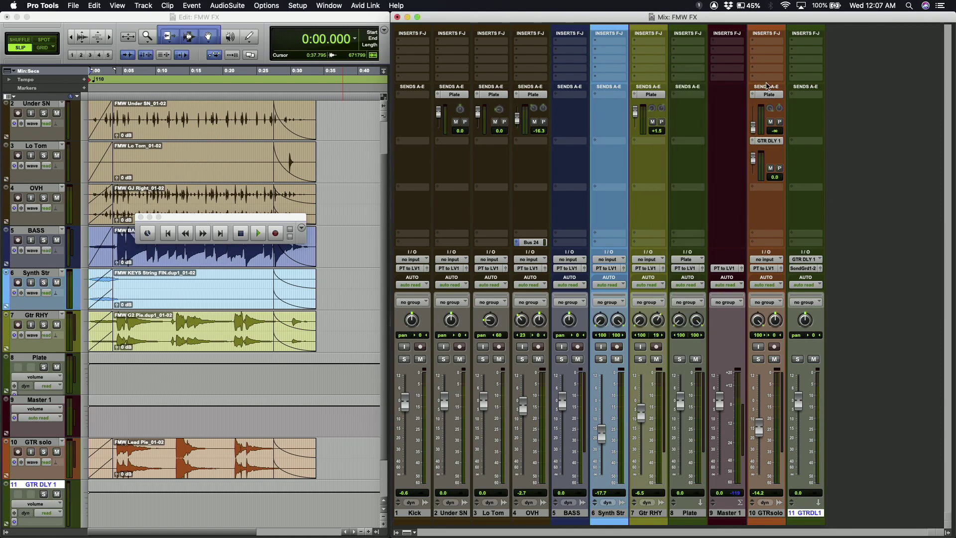
Insert Mod Delay III (mono) on the GTR DLY 1 track and set the track's fader to about -6.8 dB during playback.
left_click(809, 62)
mouse_move(721, 122)
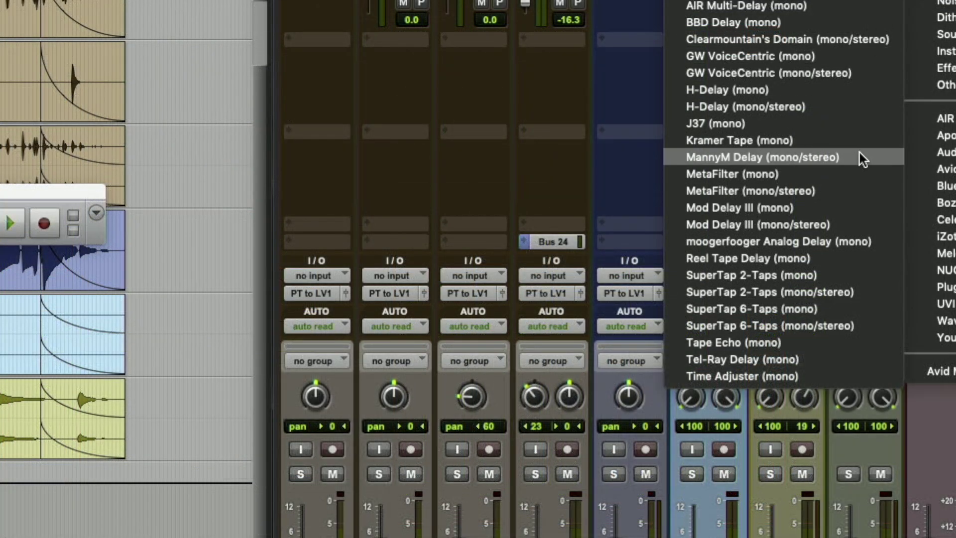
left_click(858, 207)
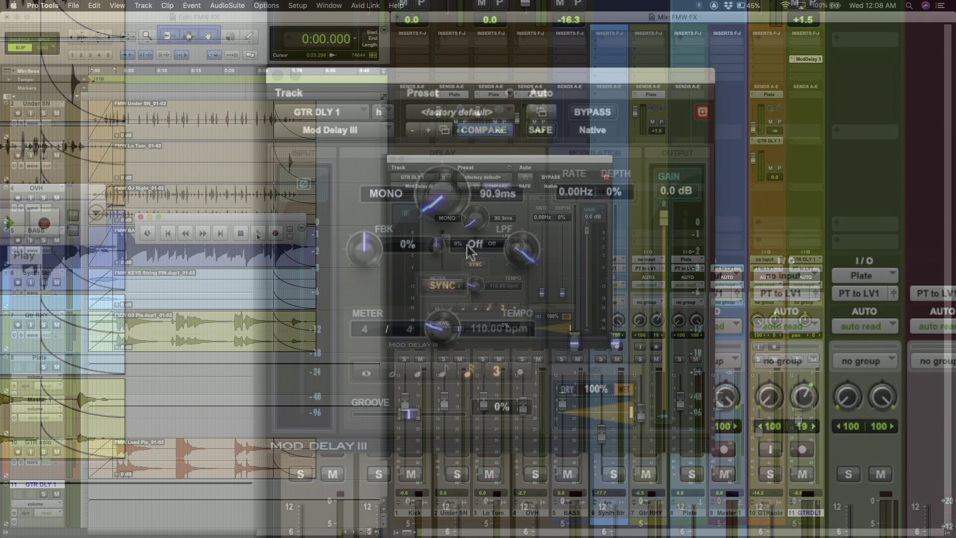
left_click(11, 229)
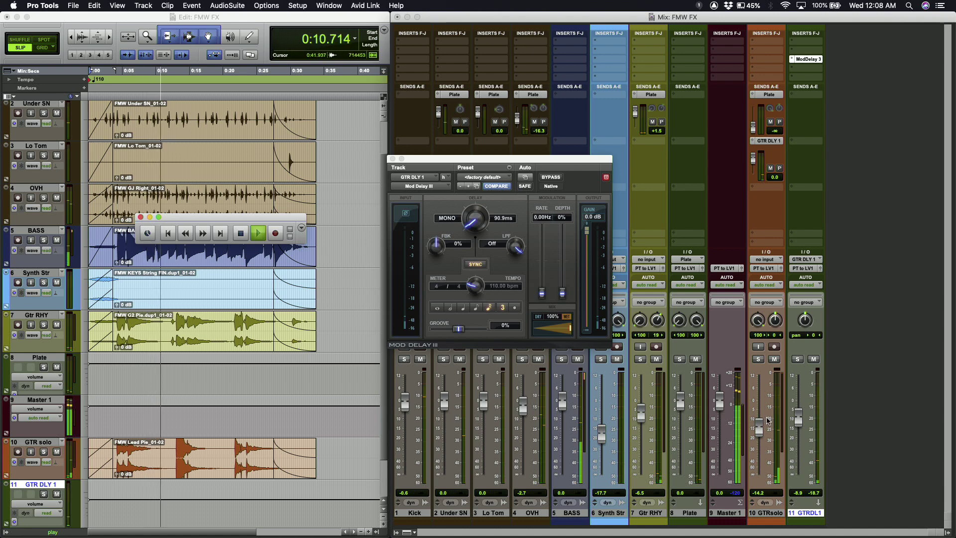
left_click_drag(797, 422, 797, 420)
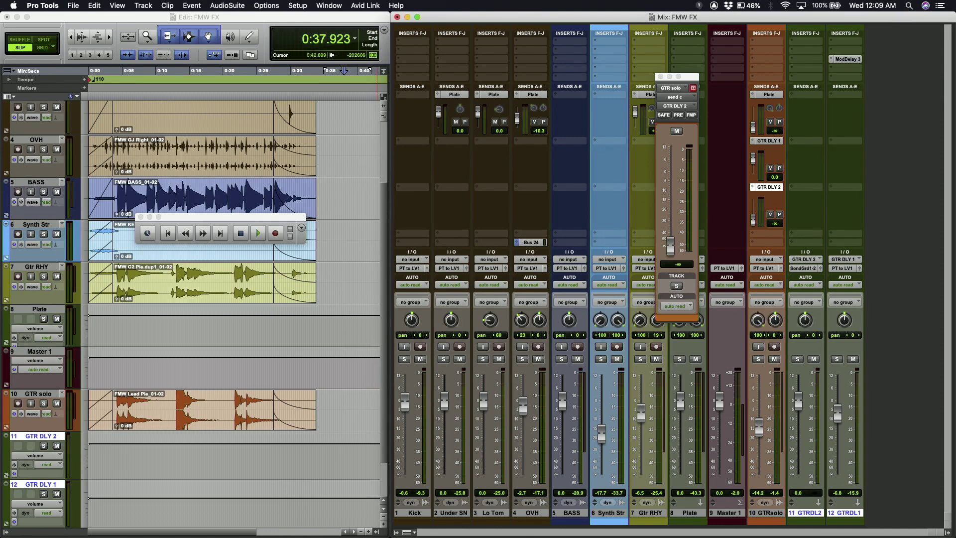
Move the GTR DLY 2 track after GTR DLY 1 and insert Mod Delay III (mono/stereo) on it.
left_click_drag(807, 518, 846, 515)
left_click(841, 60)
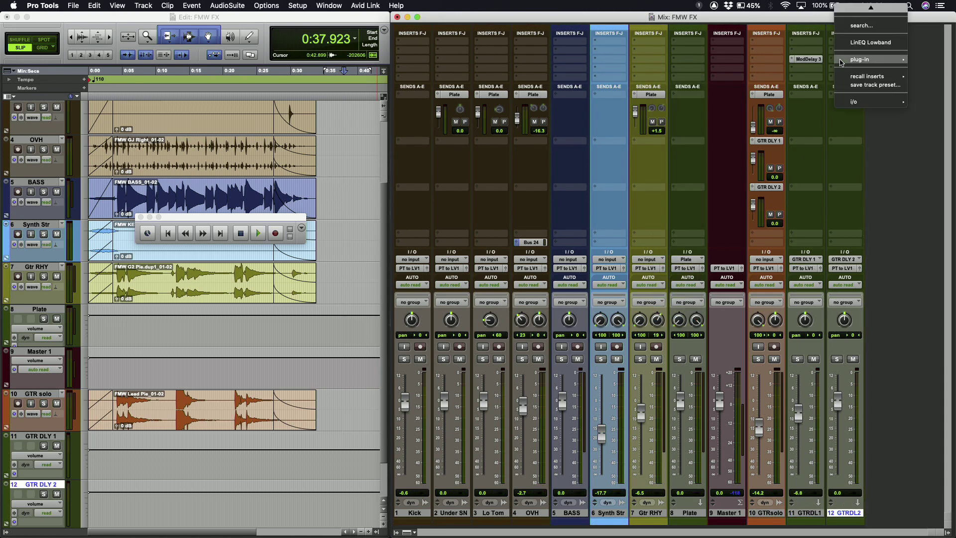
mouse_move(841, 62)
mouse_move(794, 101)
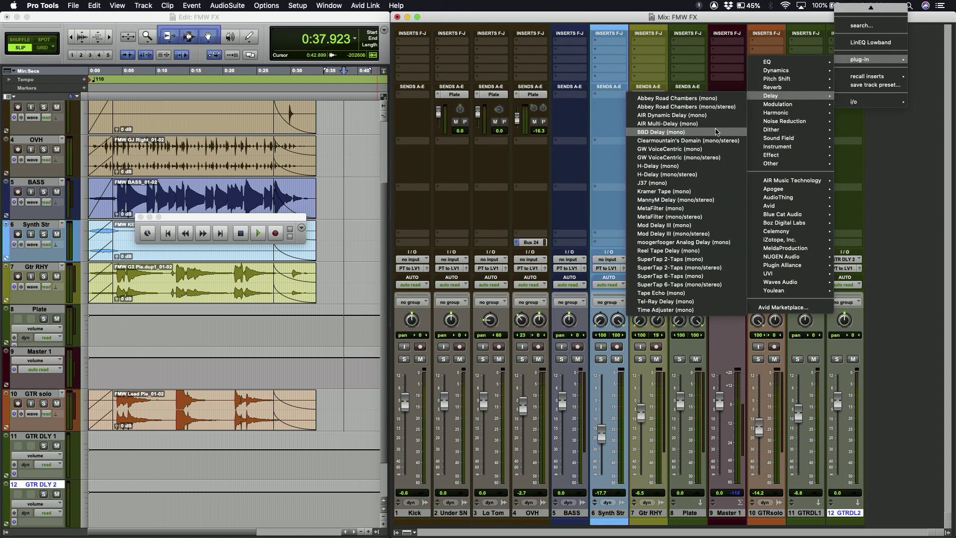
left_click(683, 233)
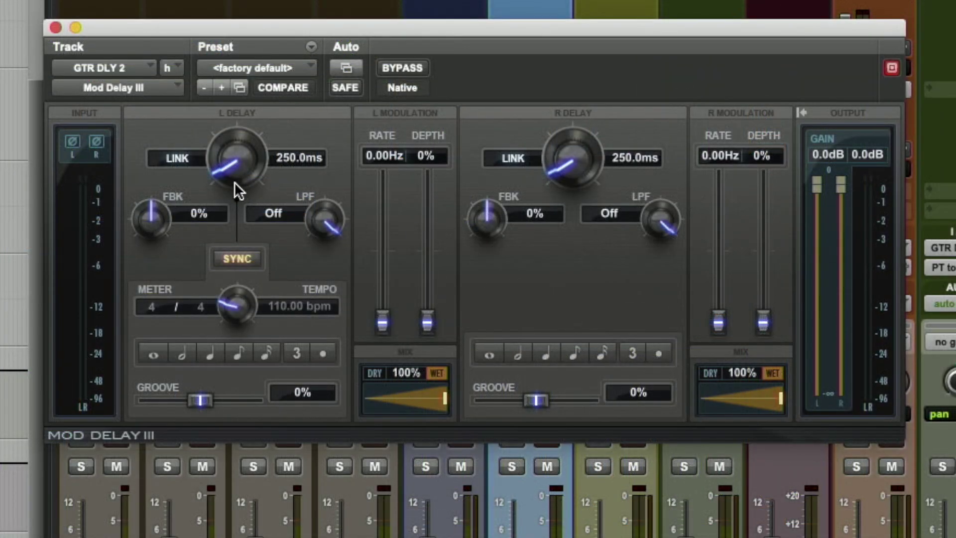
Link the two sides of the GTR DLY 2 delay, with a quarter-note time and 50% feedback, and close the plug-in window.
left_click(183, 164)
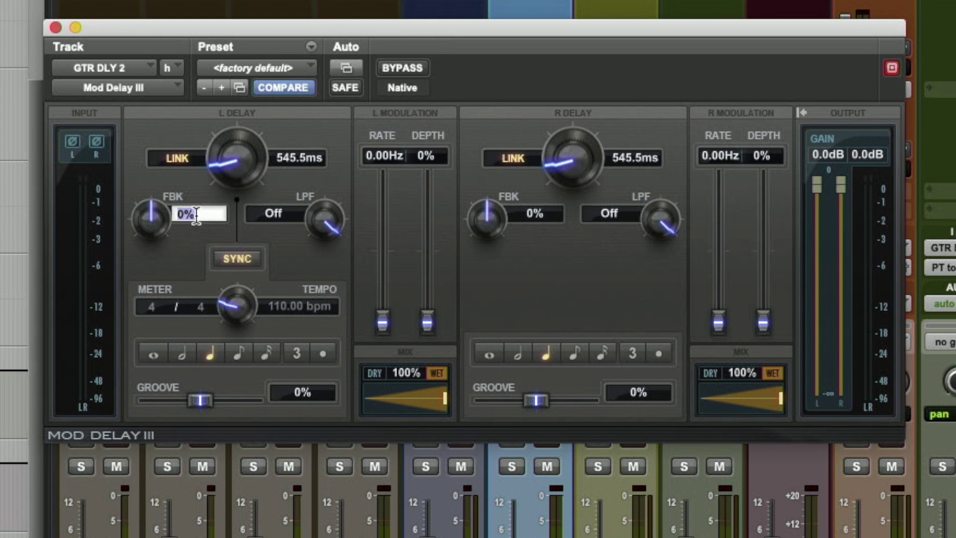
key("Return")
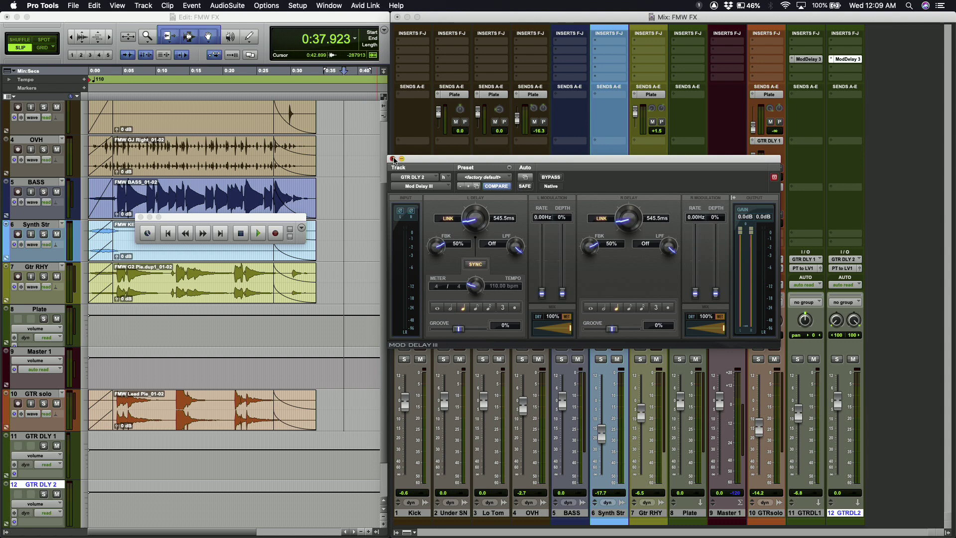
left_click(393, 158)
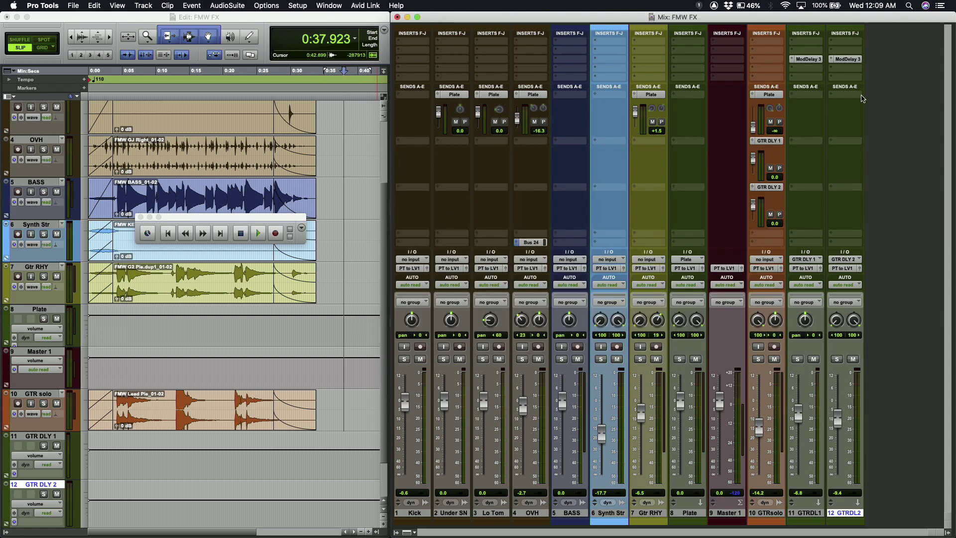
Reopen the GTR DLY 2 delay, lower the track's fader to about -11.3 dB during playback, and return to the start.
left_click(846, 59)
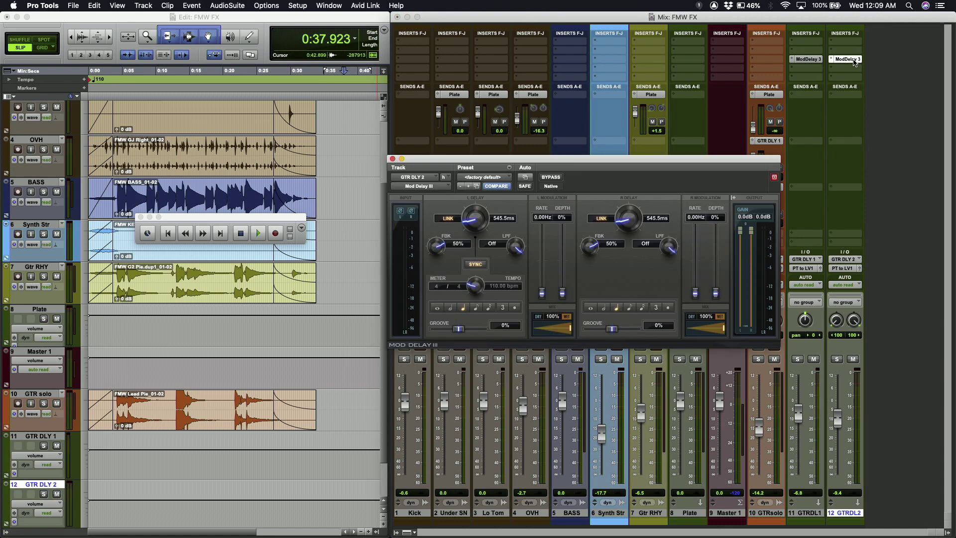
left_click(258, 234)
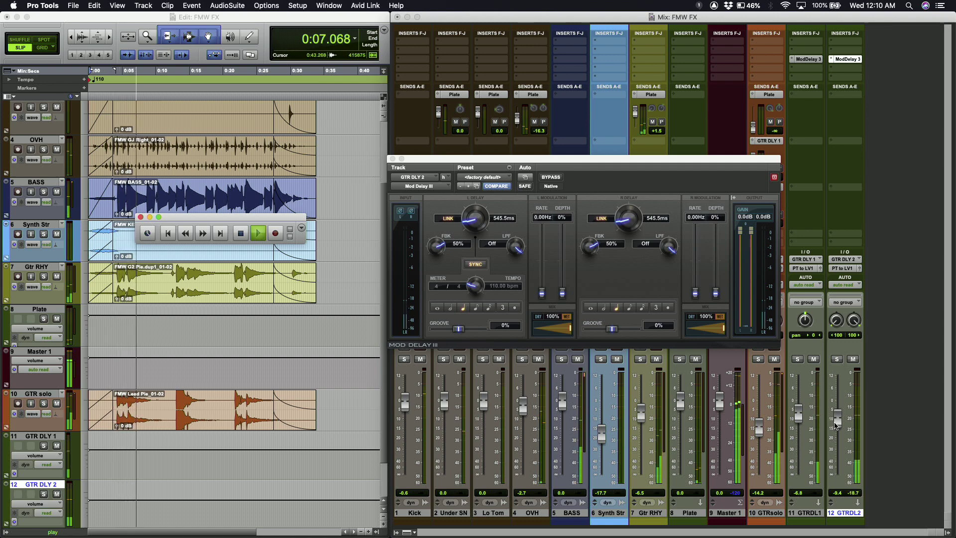
left_click_drag(837, 424, 837, 428)
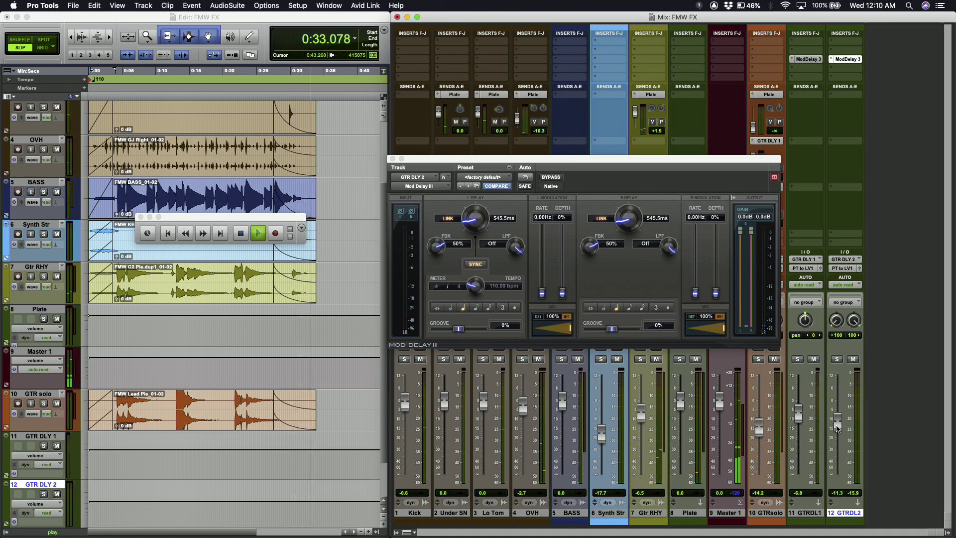
key("space")
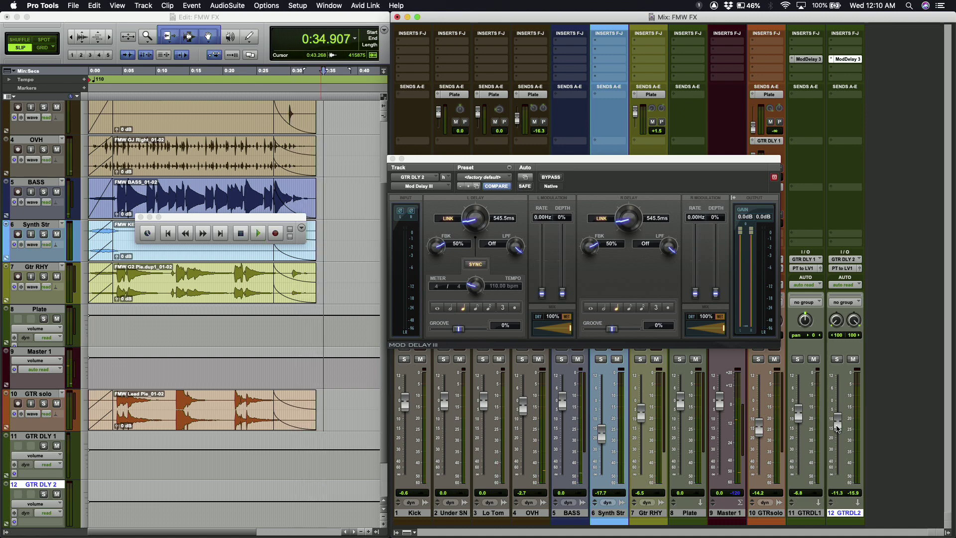
left_click(168, 234)
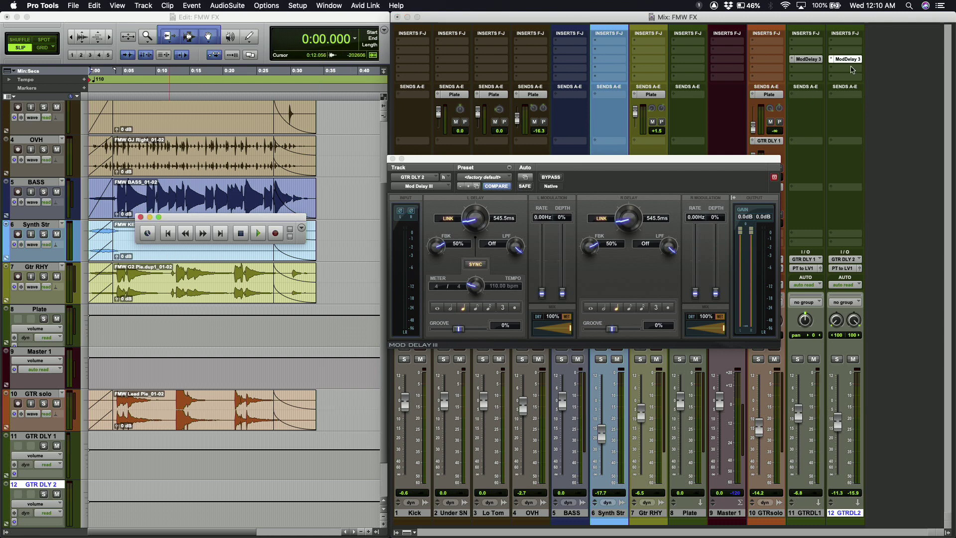
Insert Black Op Distortion (mono) ahead of the delay on GTR DLY 2 and load its Muted Screamer preset.
left_click(846, 50)
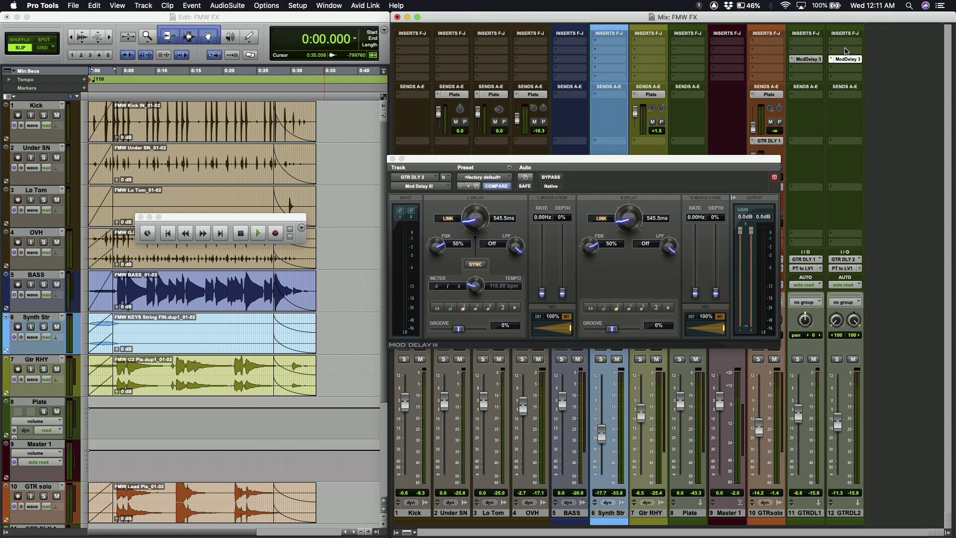
left_click(846, 50)
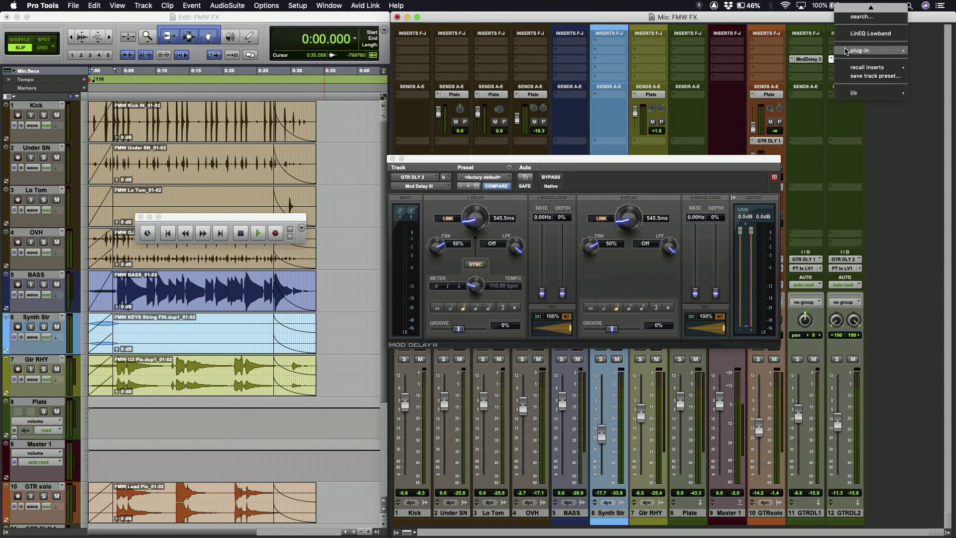
mouse_move(846, 50)
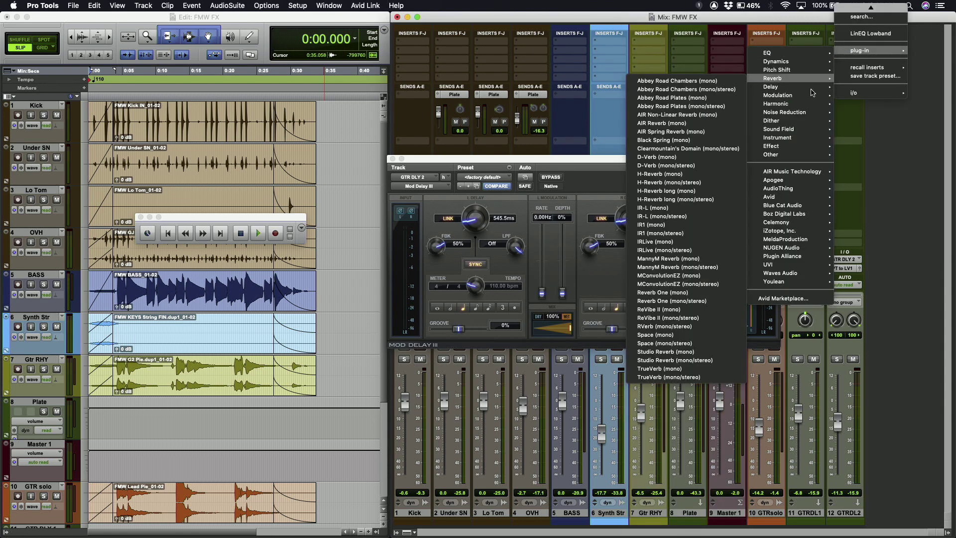
mouse_move(805, 107)
left_click(687, 120)
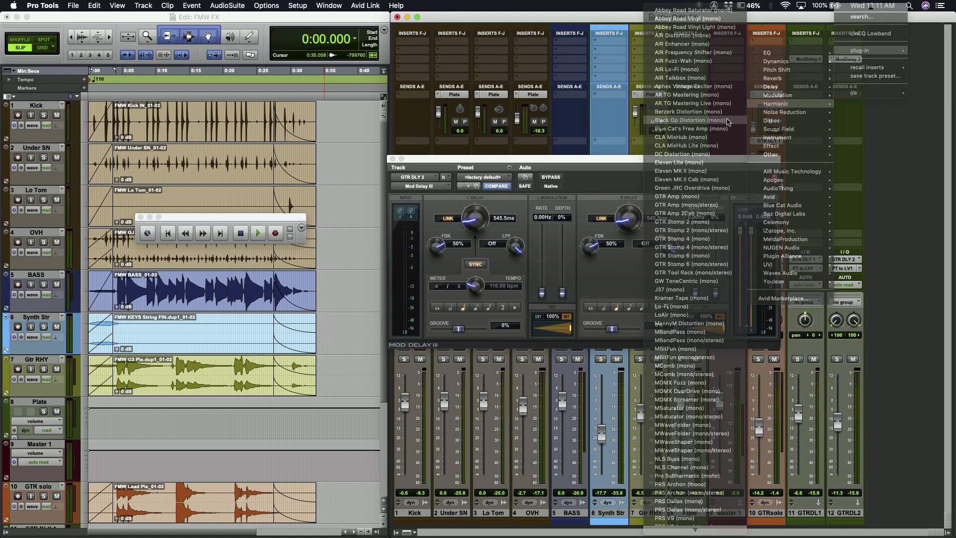
left_click(485, 177)
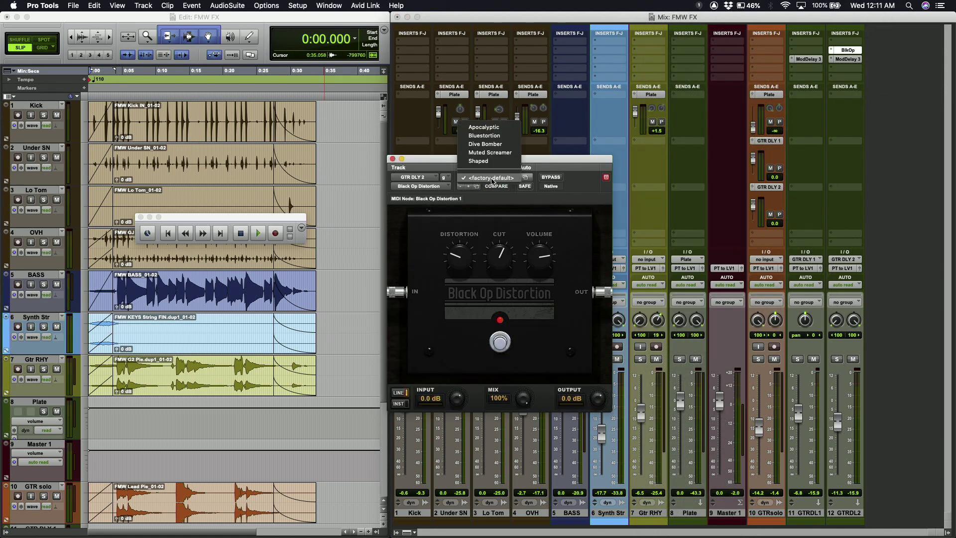
Play the session and lower the GTR DLY 2 fader to about -24.7 dB, stopping playback at the end.
left_click(259, 233)
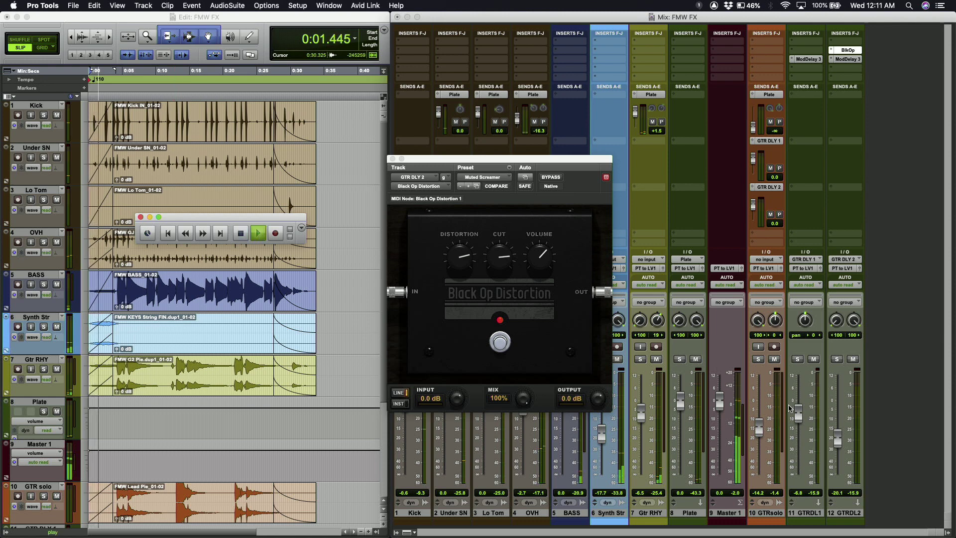
left_click(839, 441)
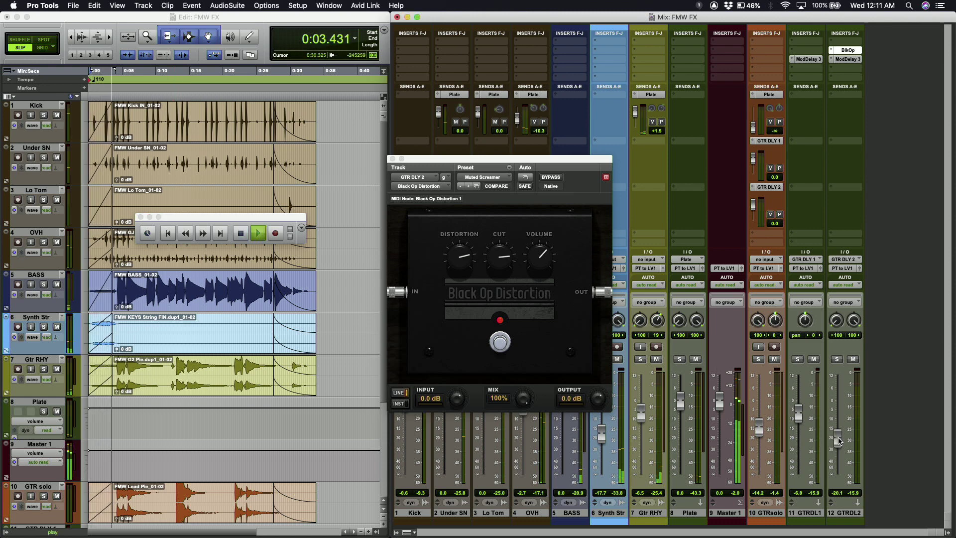
left_click_drag(838, 441, 840, 450)
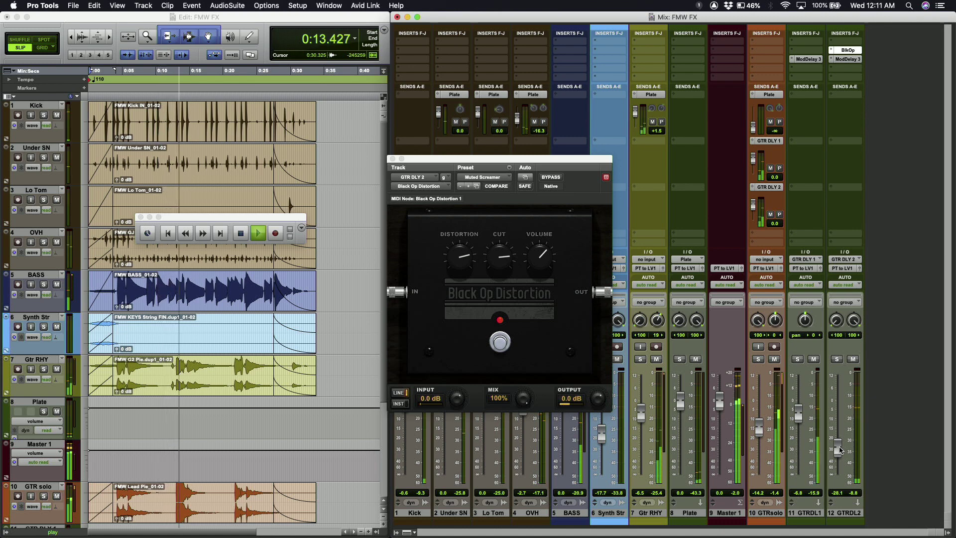
left_click_drag(840, 450, 840, 447)
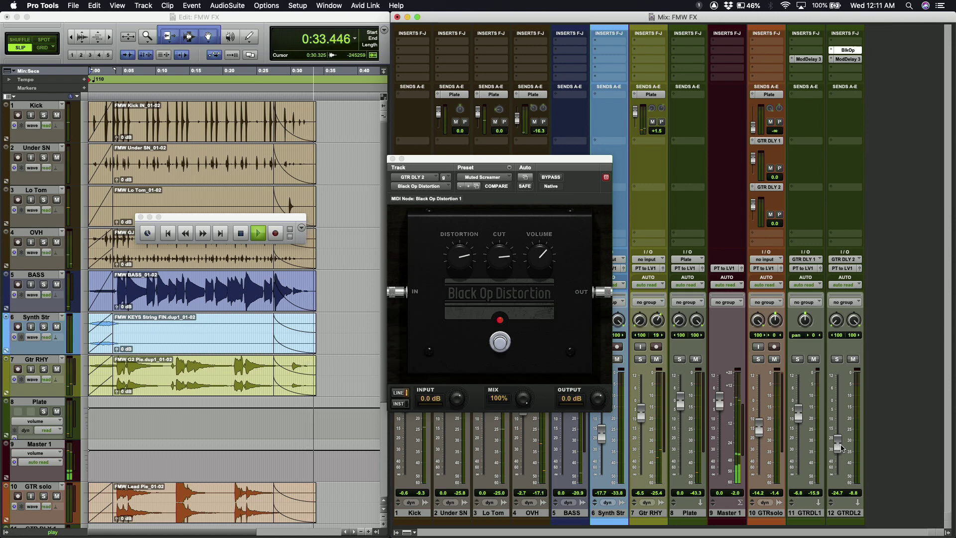
key("space")
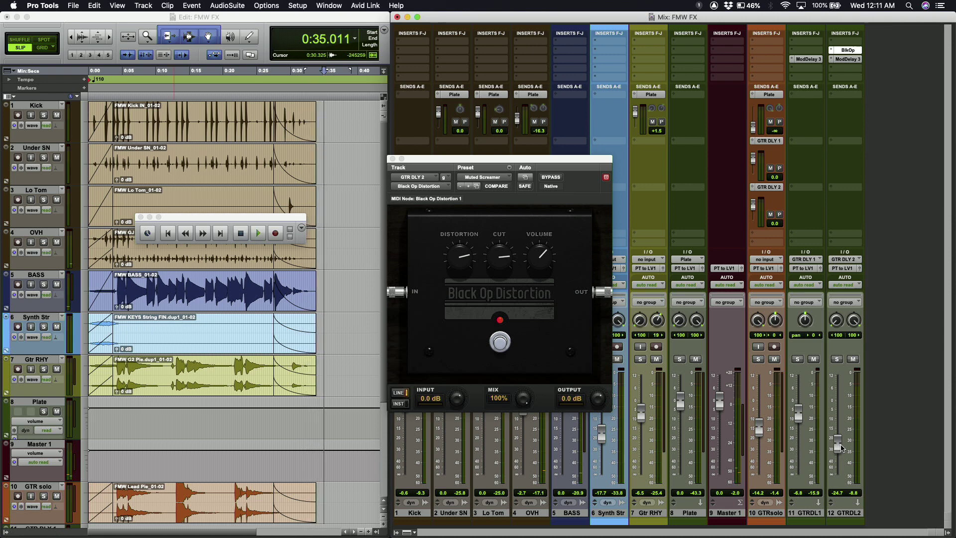
Insert Blue Cat's Phaser 3 (stereo) after the delay on GTR DLY 2 and load its Wide Stereo factory preset.
left_click(849, 73)
mouse_move(849, 73)
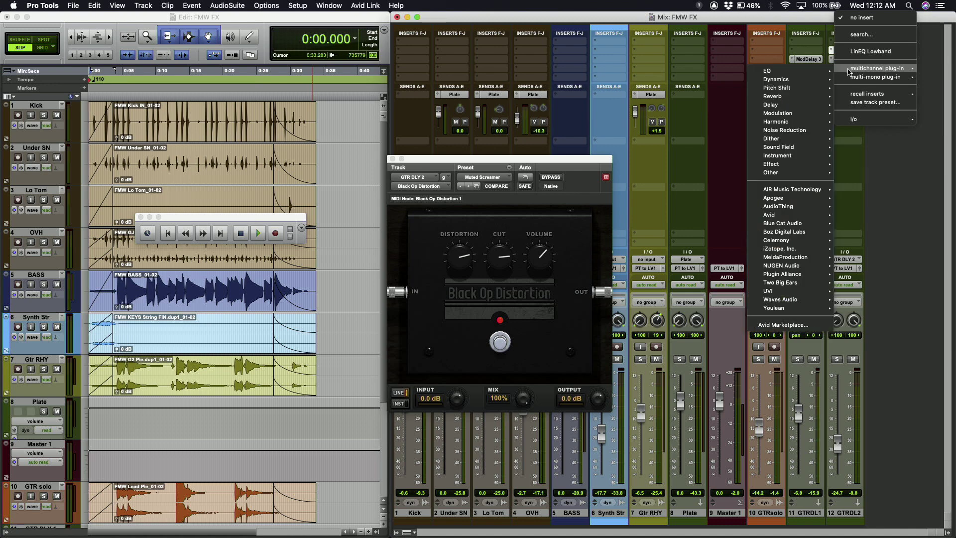
mouse_move(786, 113)
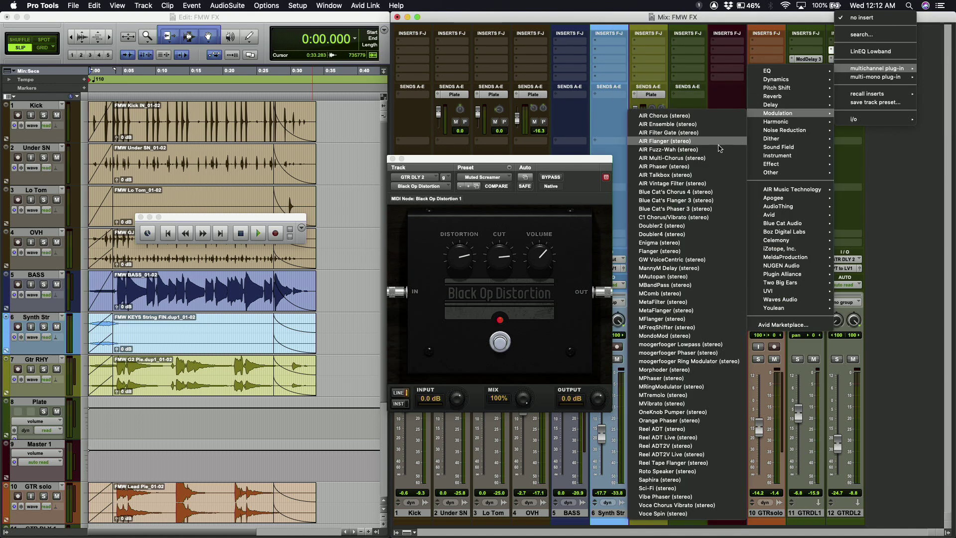
left_click(688, 209)
left_click(600, 220)
mouse_move(625, 216)
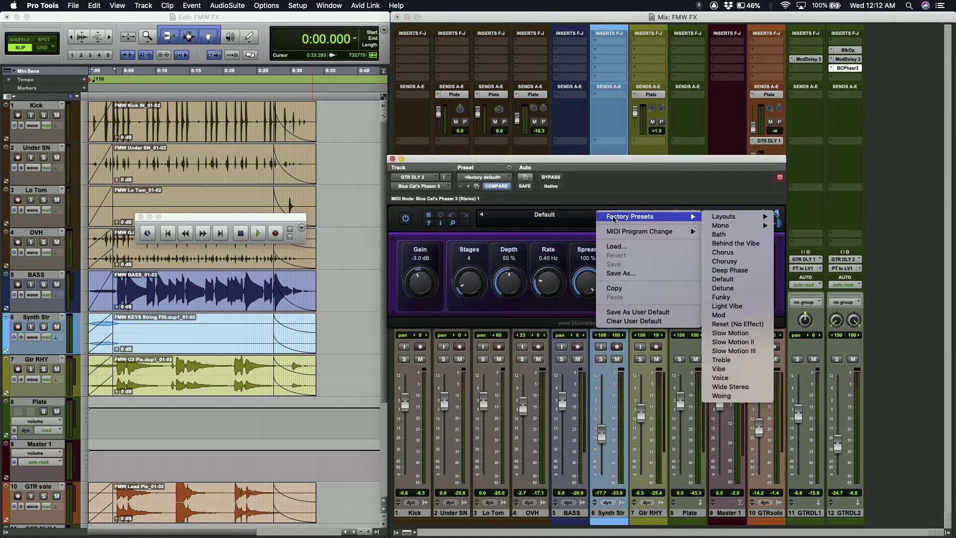
left_click(735, 390)
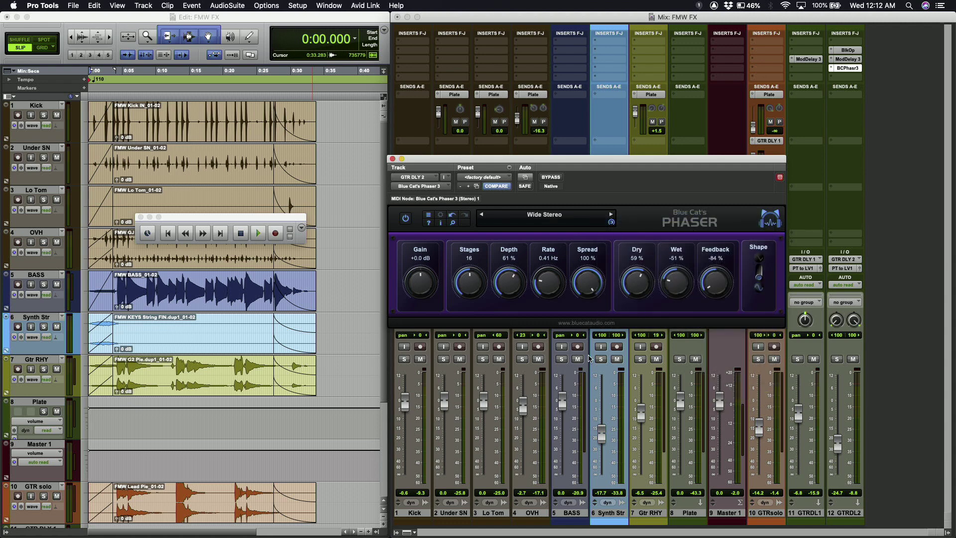
Play the session from the start, lower the GTR DLY 2 fader to about -28.5 dB, and stop playback.
left_click(170, 238)
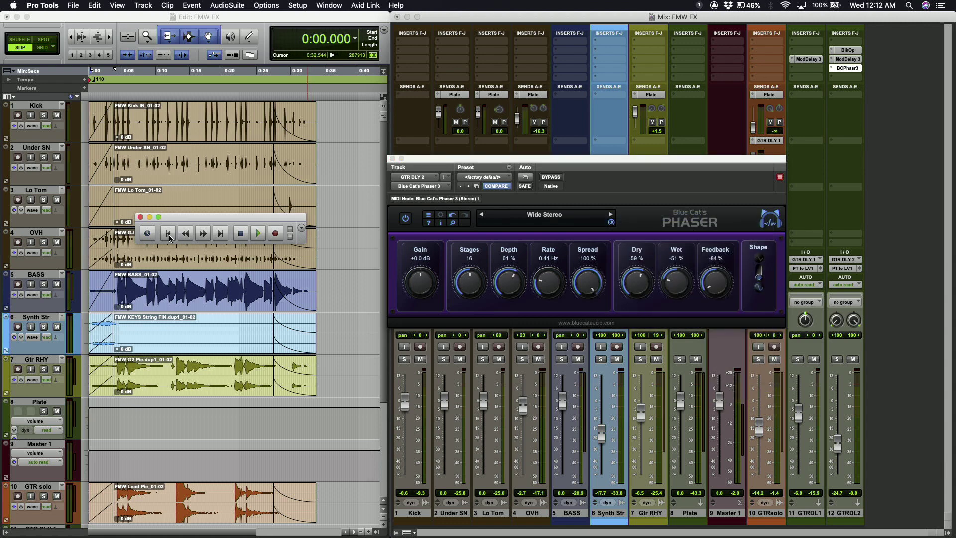
left_click(258, 233)
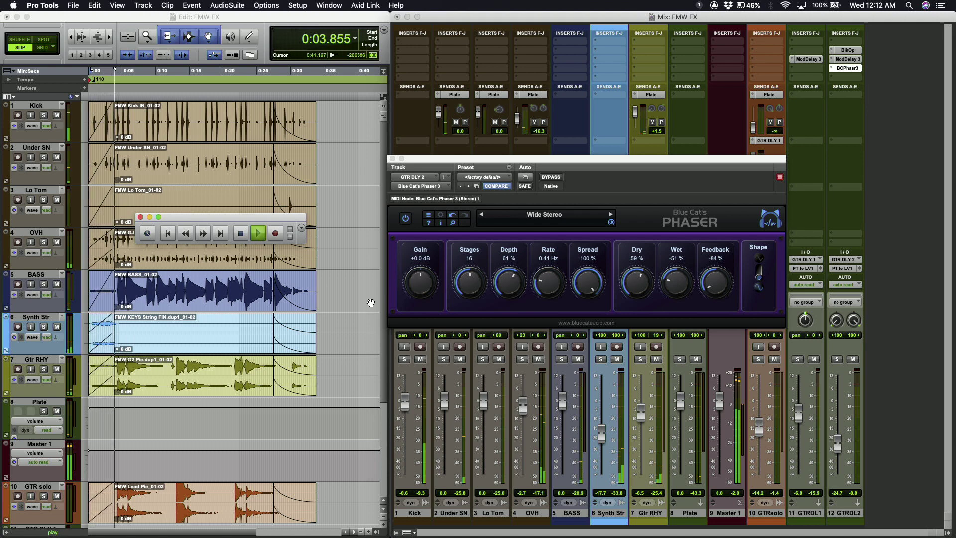
left_click_drag(838, 443, 838, 451)
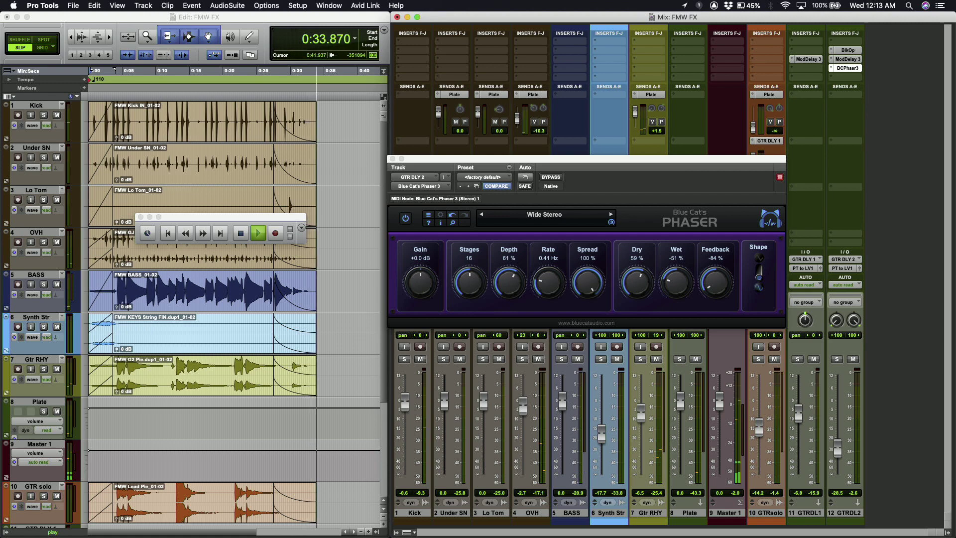
key("space")
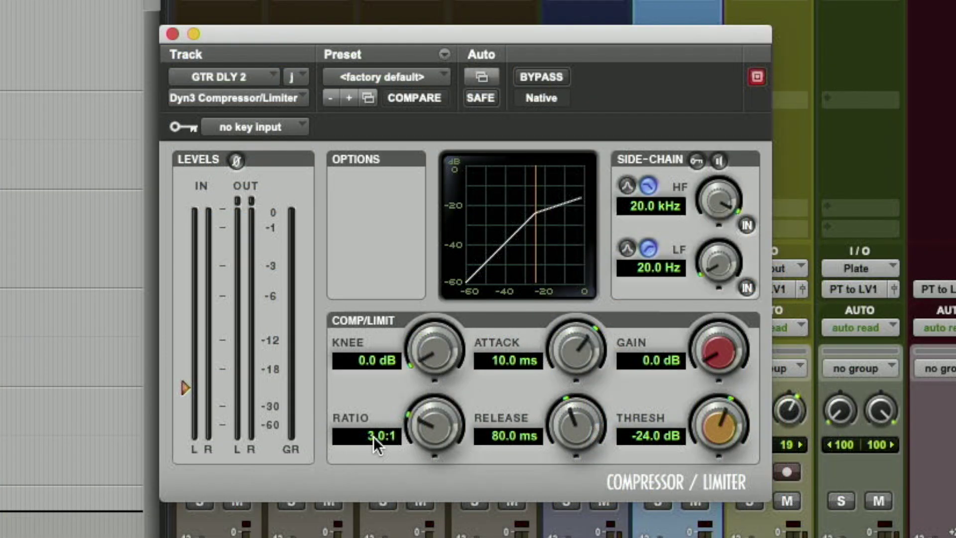
Set the GTR DLY 2 compressor's ratio to 4.0:1, attack to 10.0 us and release to 3.0 s.
left_click(373, 436)
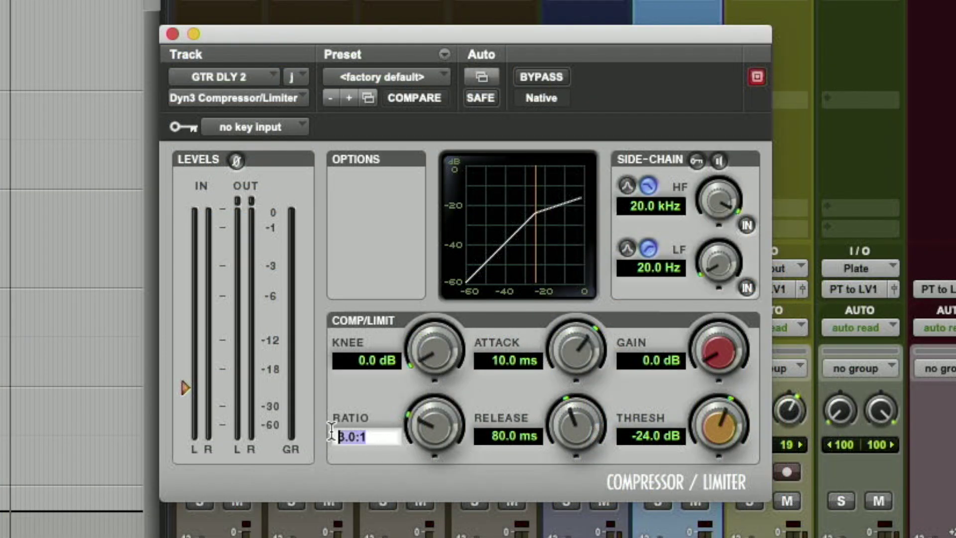
type("4")
key("Return")
left_click_drag(575, 353, 596, 306)
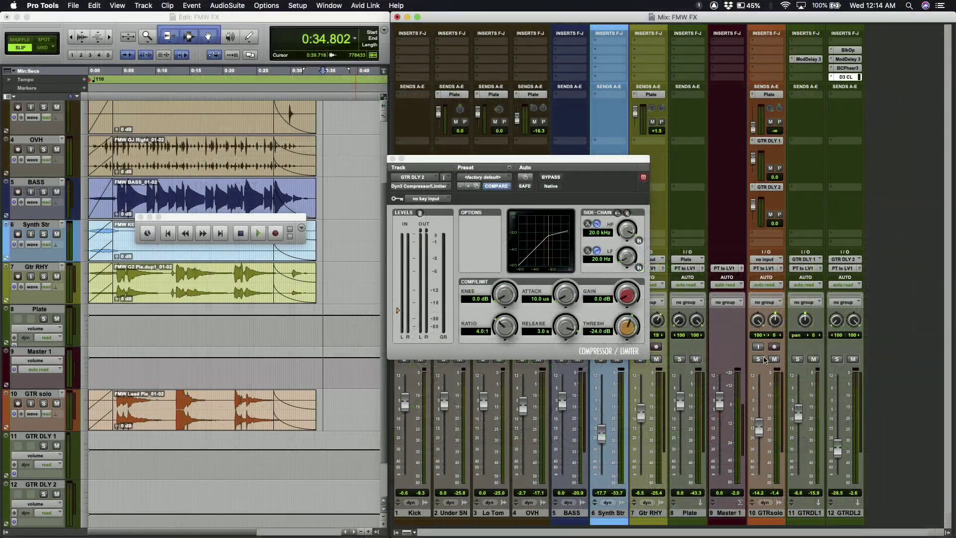
Add a send from the GTR solo track to Bus 1 (Mono) below its GTR DLY 2 send.
left_click(767, 238)
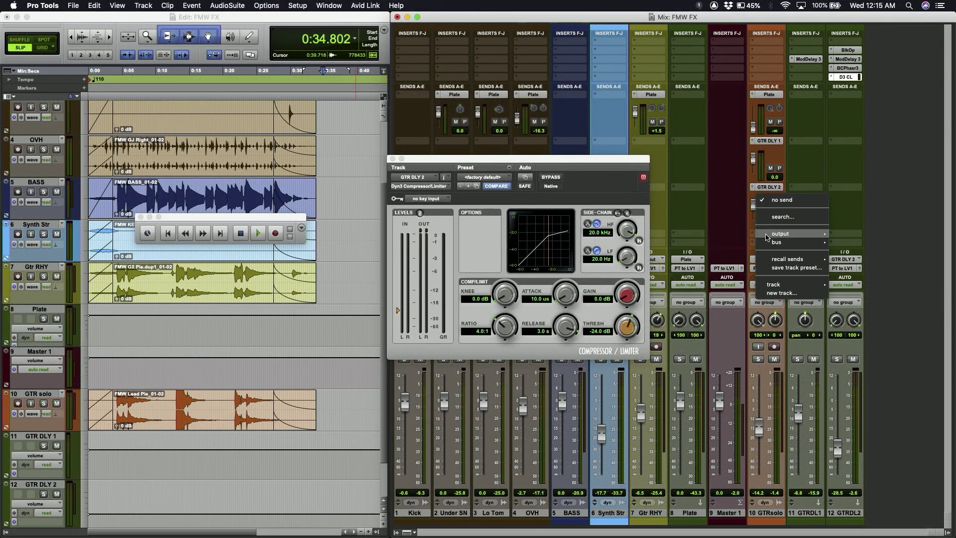
left_click(776, 294)
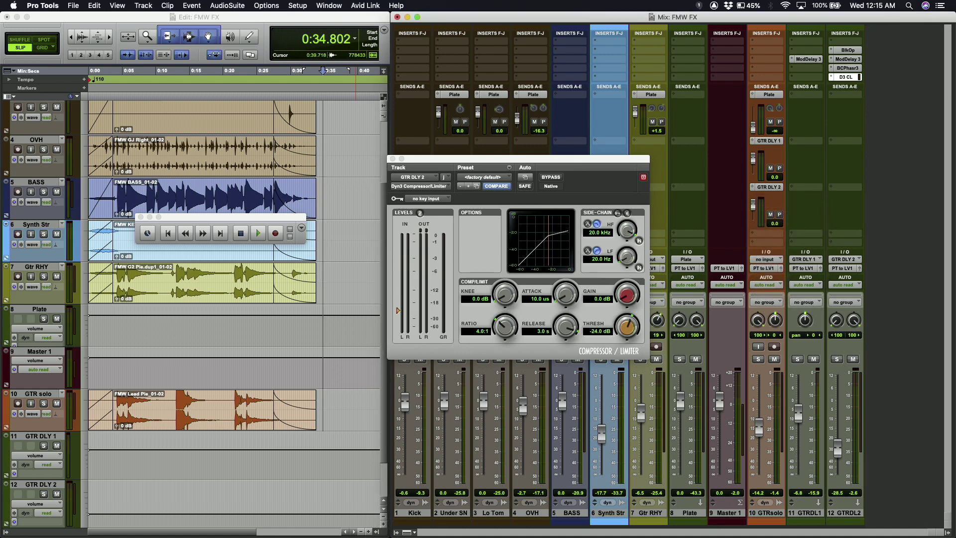
left_click(769, 236)
mouse_move(771, 244)
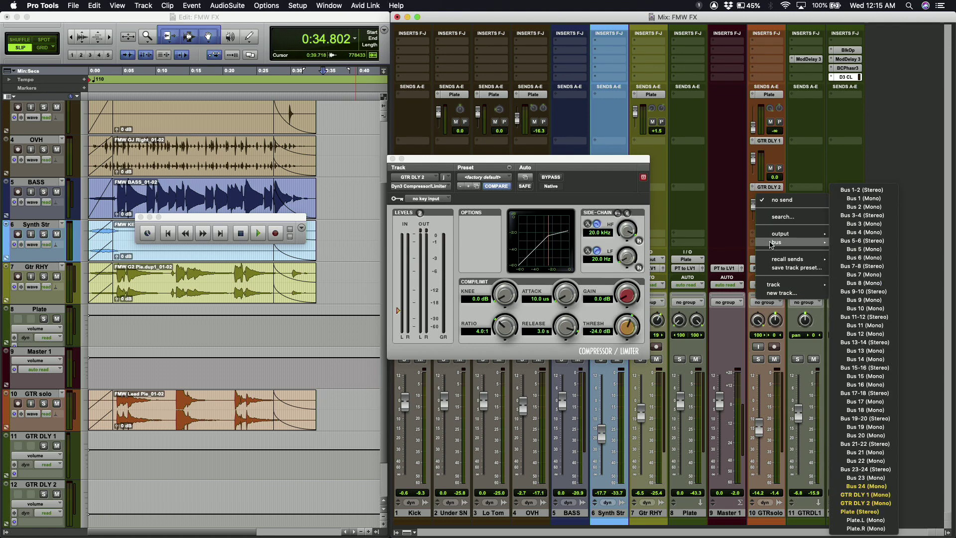
left_click(866, 198)
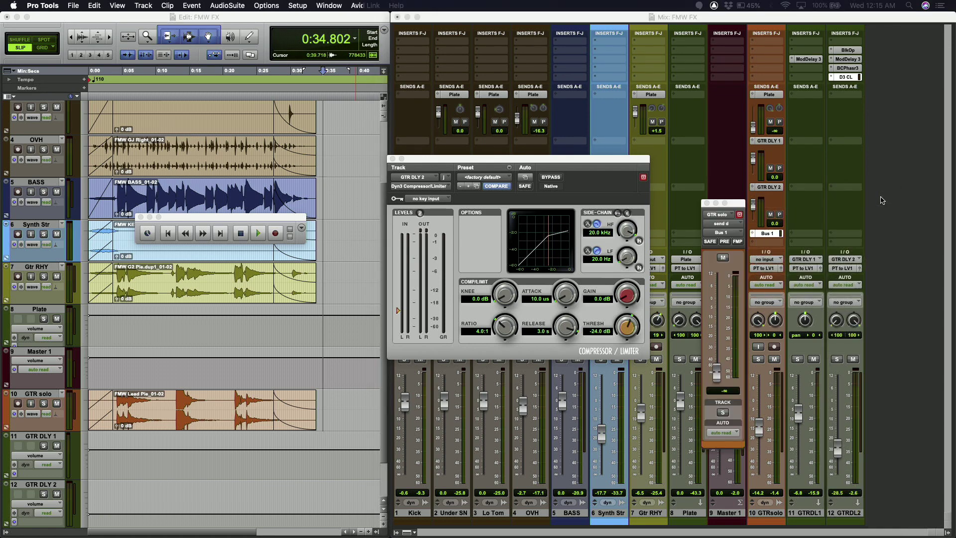
Rename the GTR solo track's Bus 1 send to Sidechain, raise its send level, and close the send window.
right_click(768, 235)
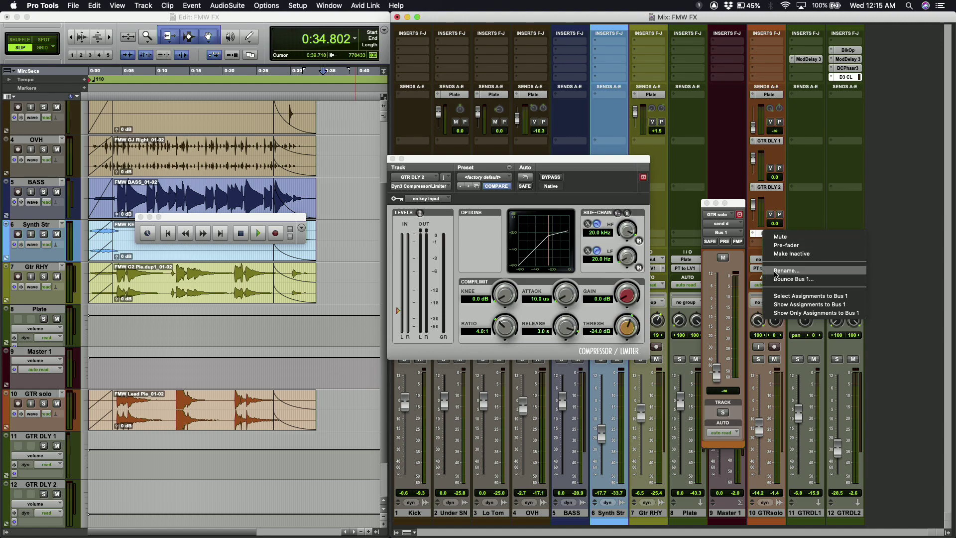
left_click(779, 236)
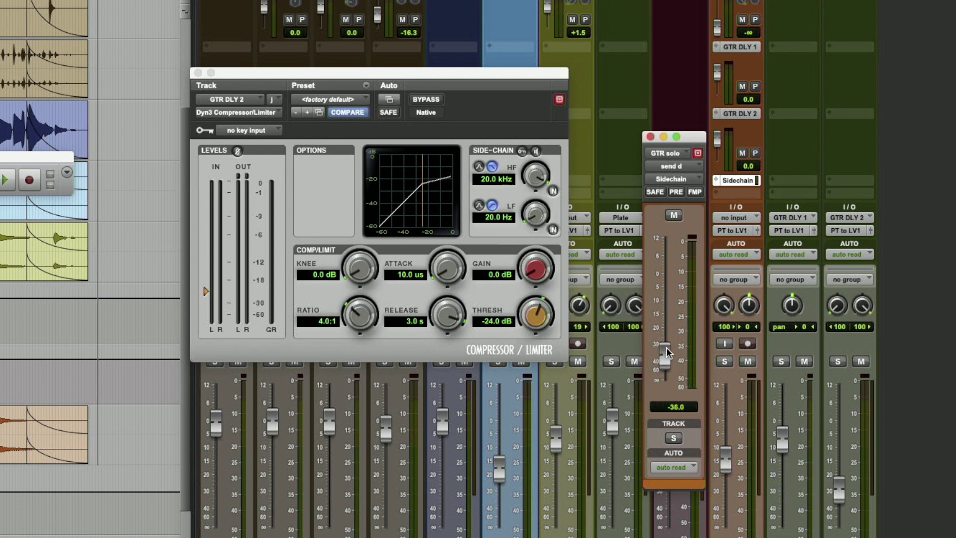
left_click_drag(674, 285, 673, 270)
left_click(650, 136)
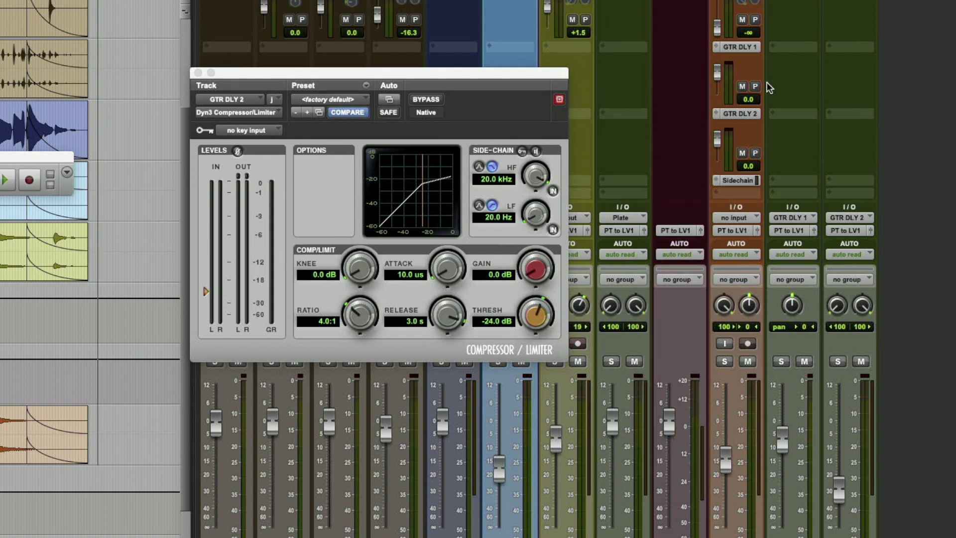
Set the GTR DLY 2 compressor's key input to the Sidechain (Mono) bus and audition the session from the start.
left_click(259, 131)
mouse_move(259, 141)
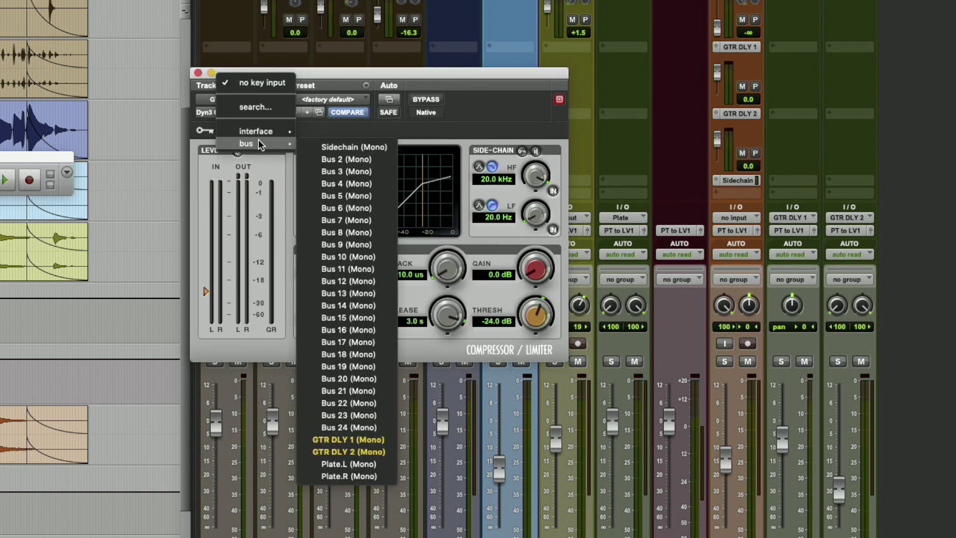
left_click(336, 146)
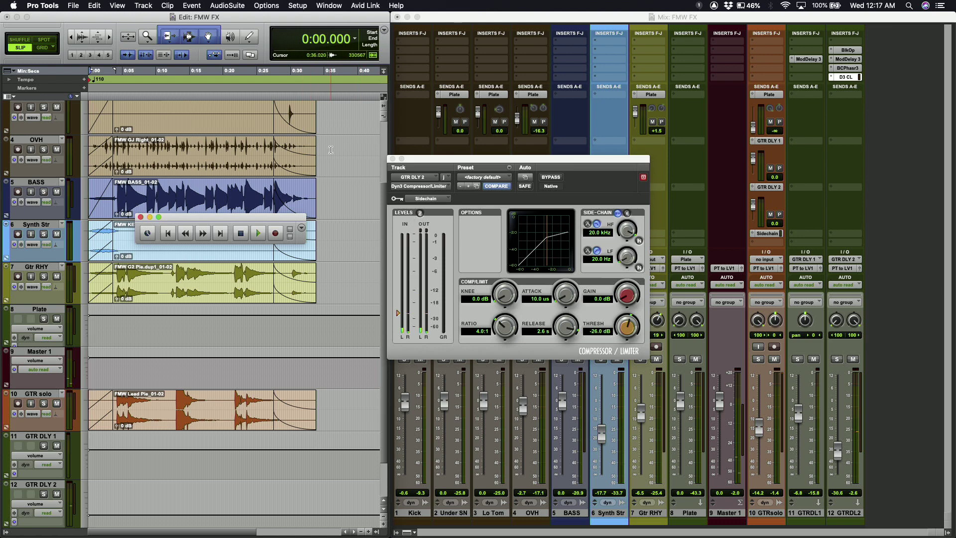
key("space")
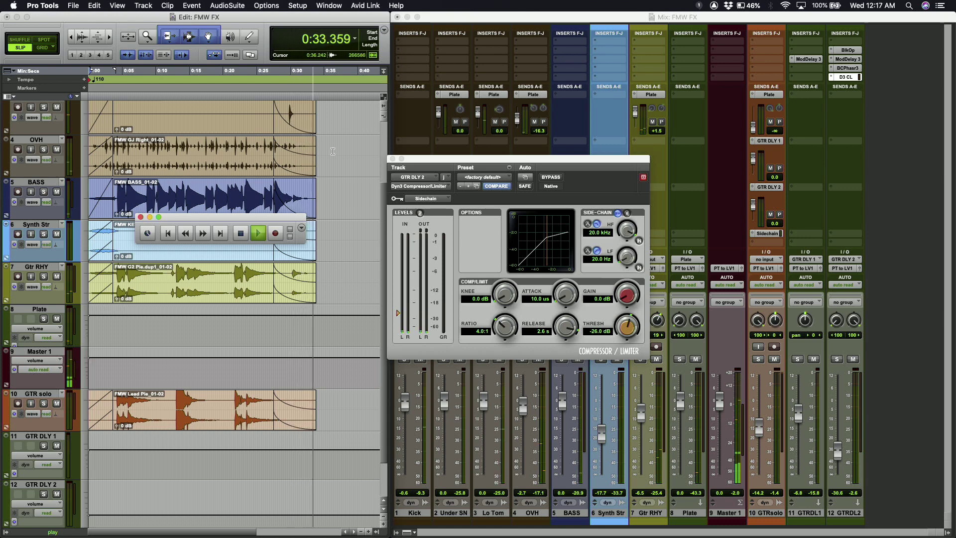
key("space")
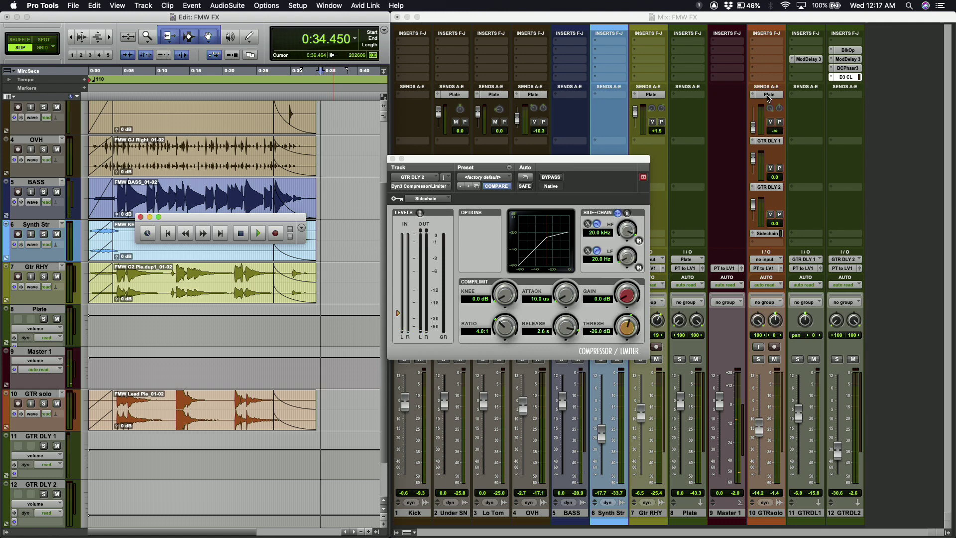
Copy the GTR solo track's Plate send to the GTR DLY 1 and GTR DLY 2 tracks.
left_click_drag(769, 98, 805, 98)
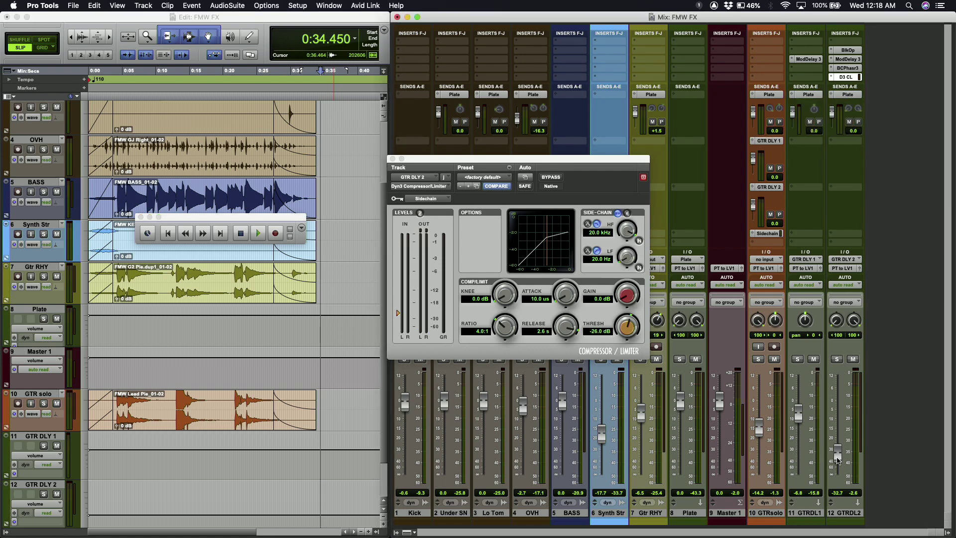
Play from the start, close the compressor window, and lower the GTR DLY 2 fader to about -34.3 dB.
left_click(167, 233)
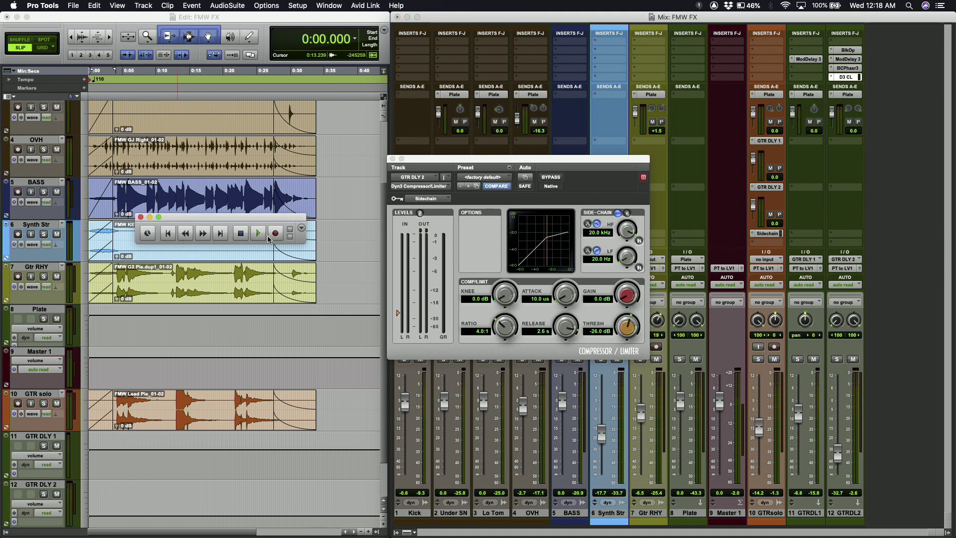
left_click(393, 159)
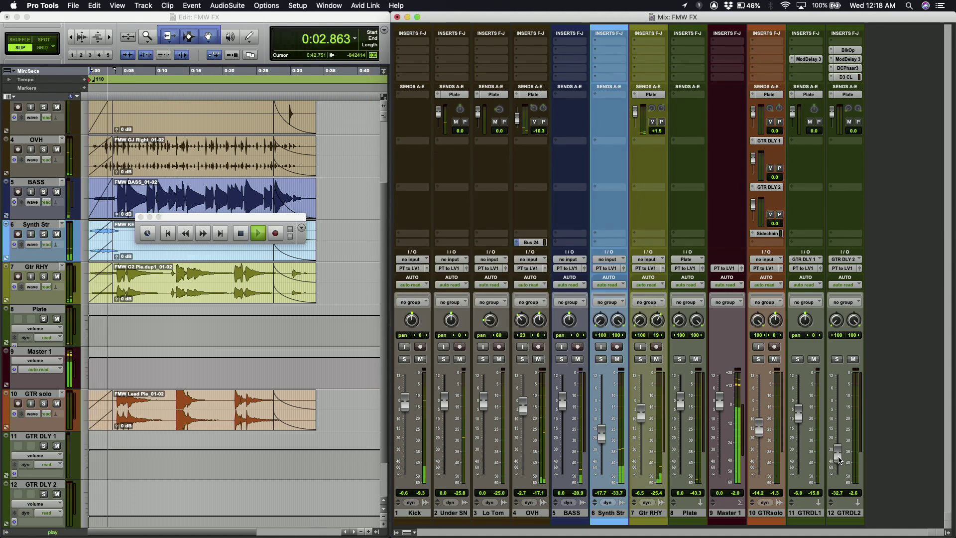
left_click(838, 458)
left_click_drag(838, 459, 839, 461)
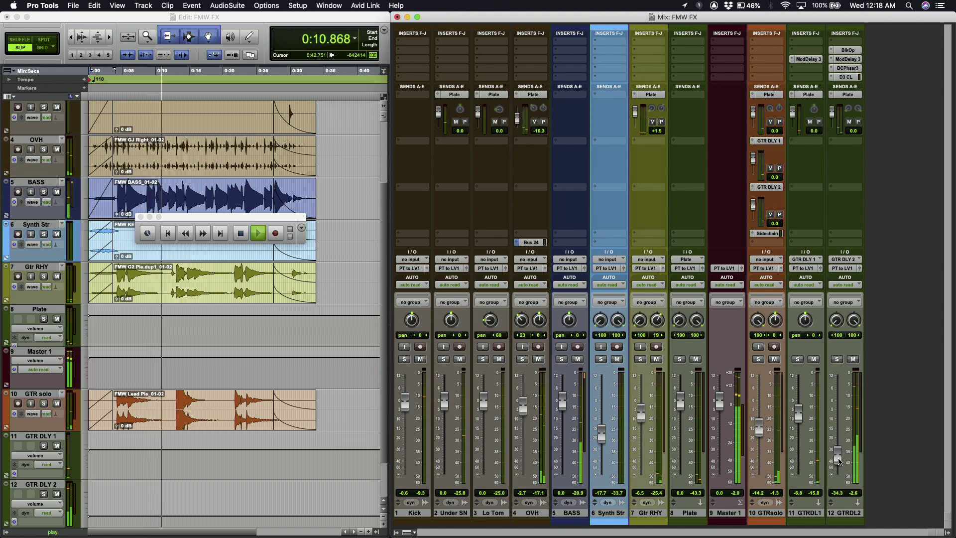